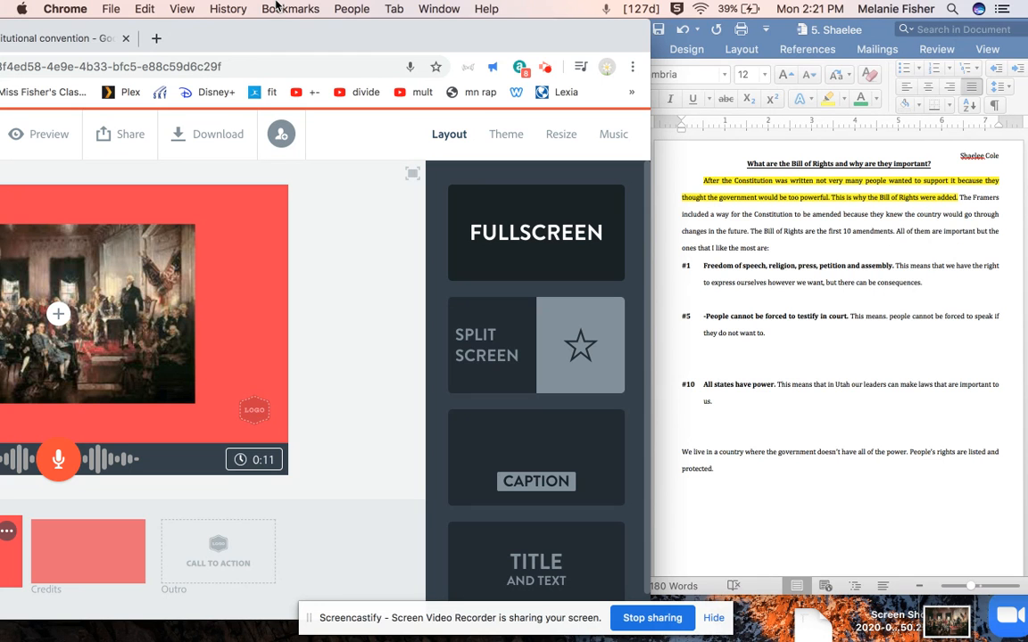
Search Google Images for "original 13 colonies growth"
left_click_drag(278, 6, 609, 6)
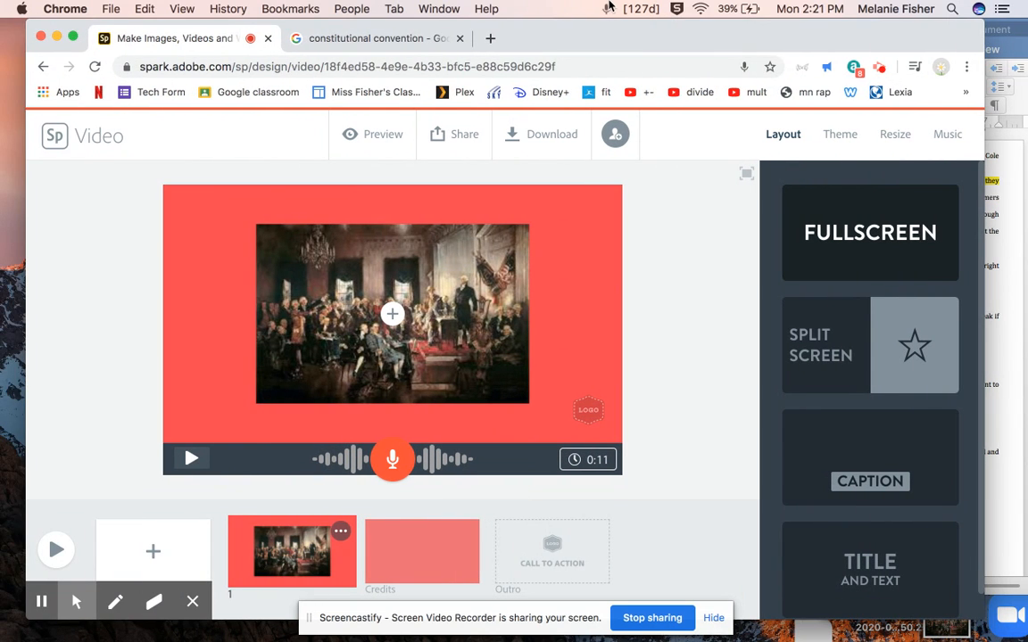
left_click(384, 39)
left_click_drag(319, 140, 144, 143)
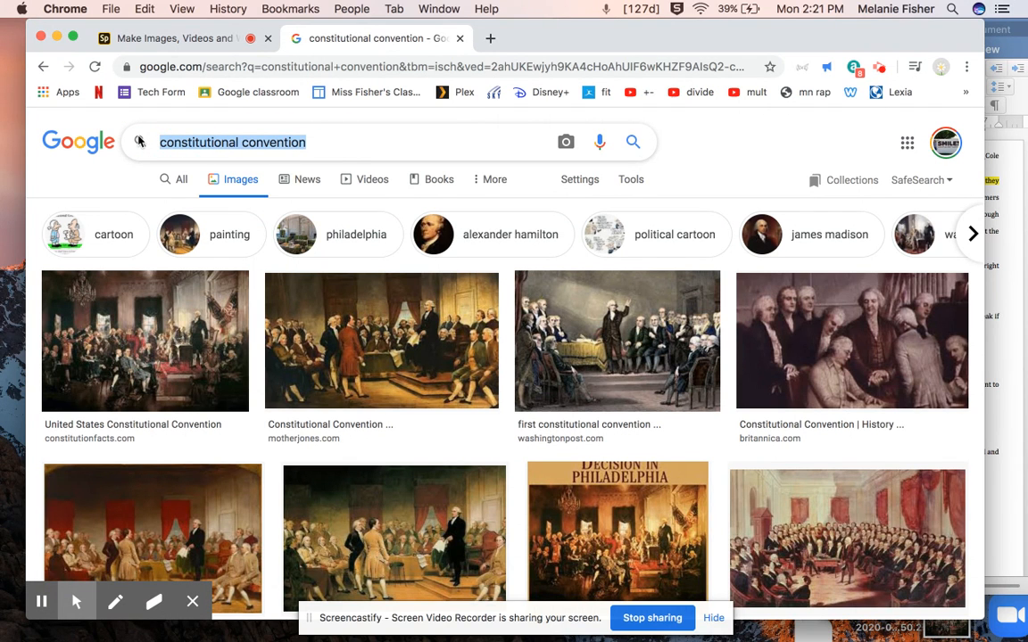
type("original c")
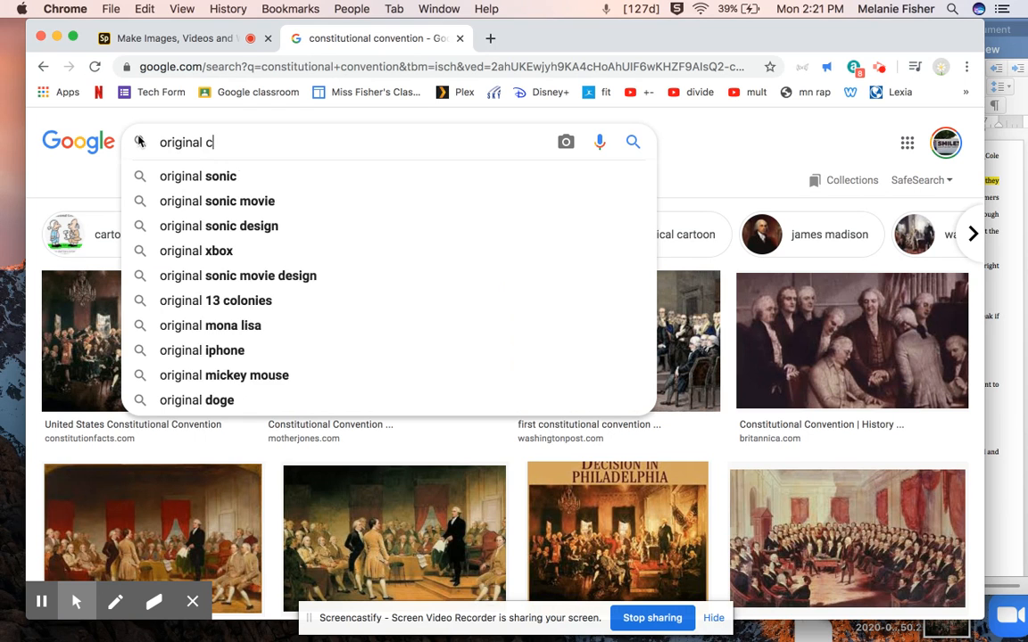
key("BackSpace")
type("13colo")
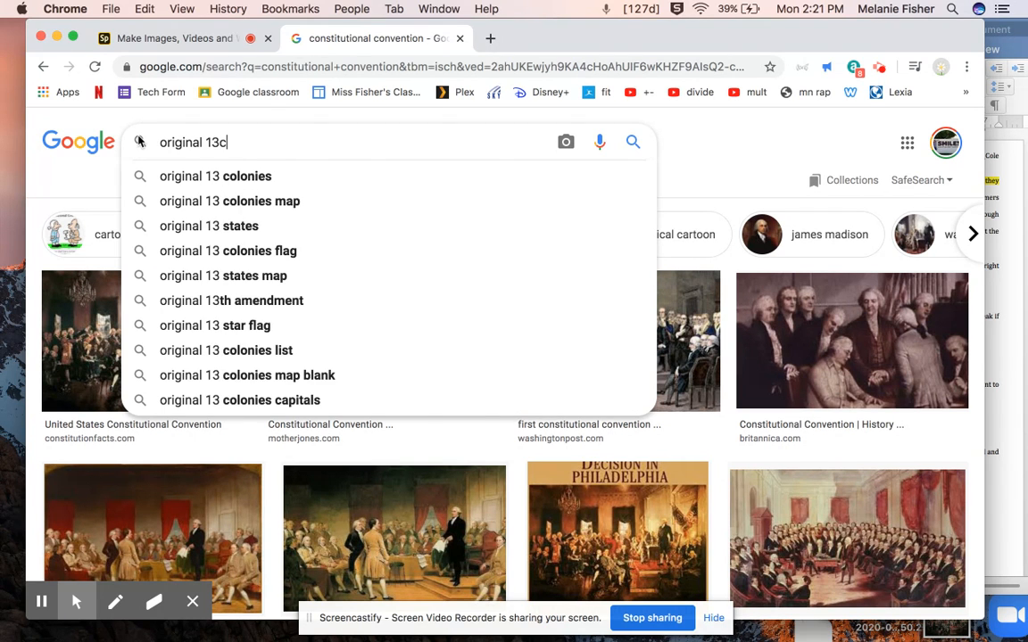
key("BackSpace")
type("co")
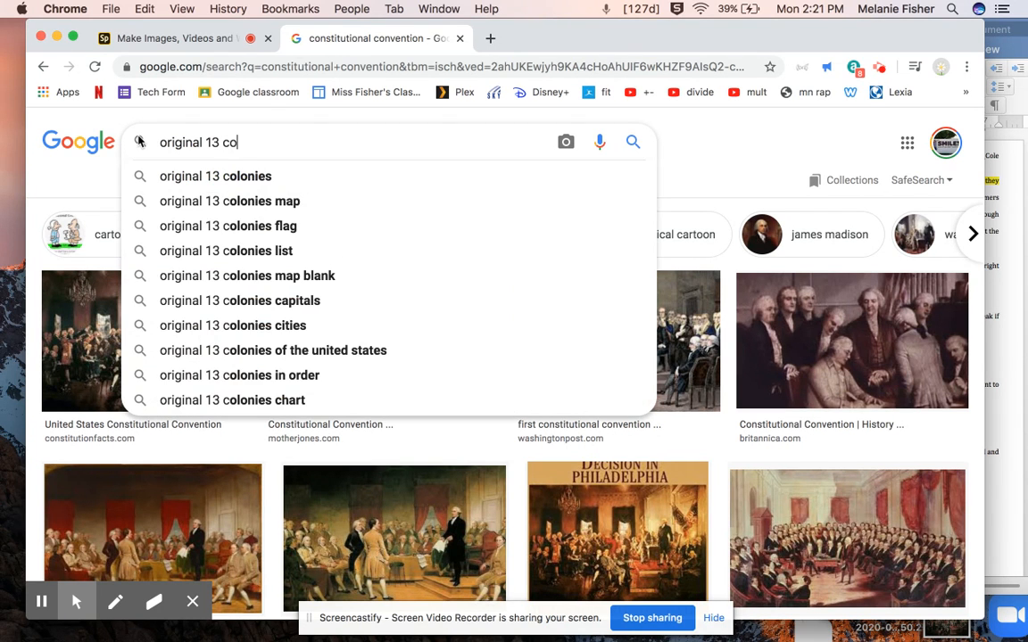
type("lonies grow")
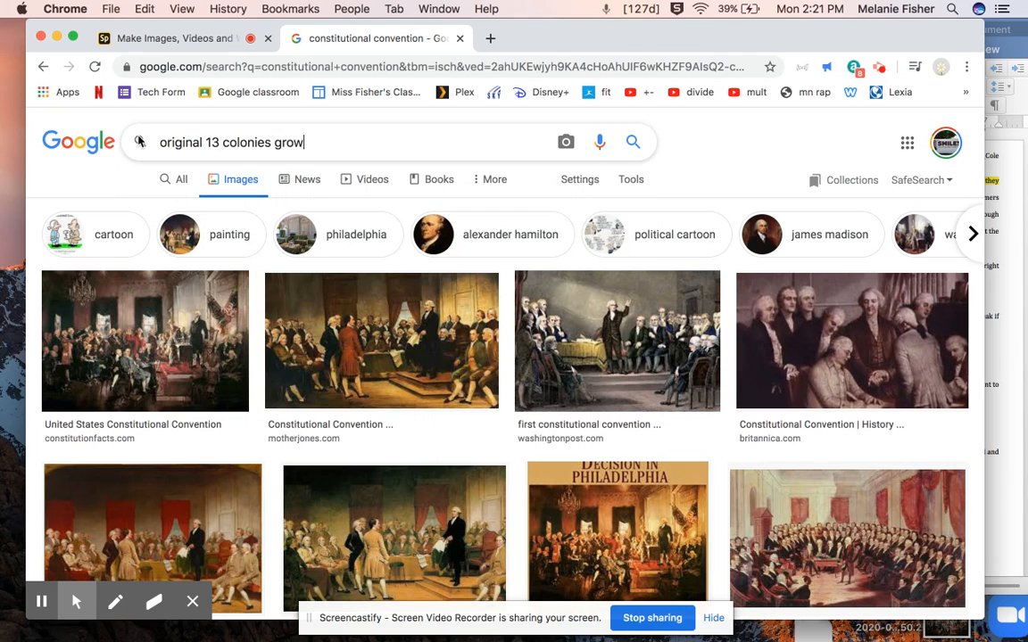
type("th")
key("Return")
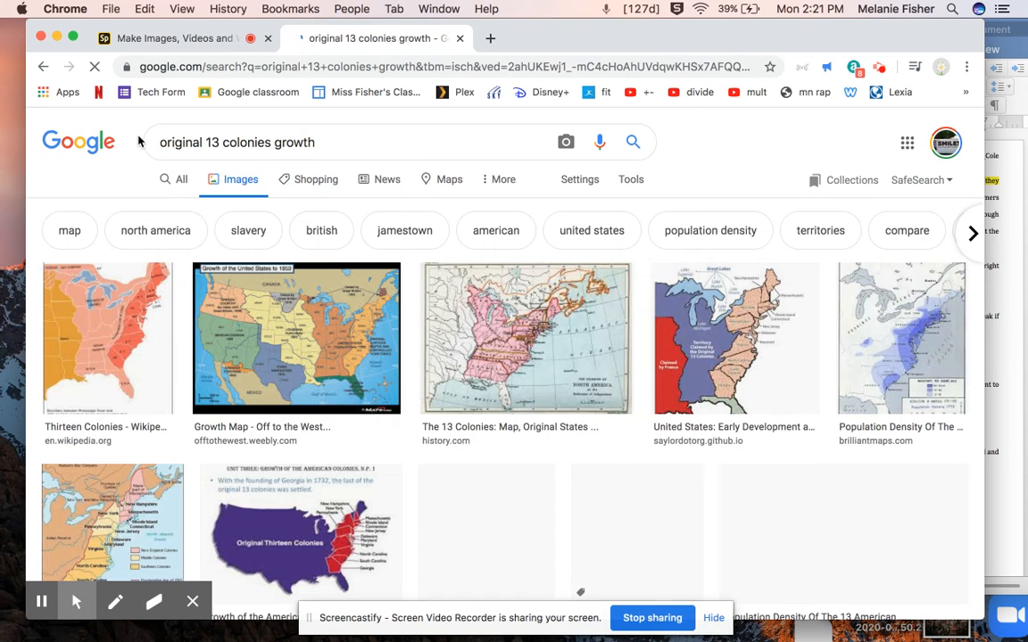
Look through the image results for a suitable picture of the colonies' growth
scroll(295, 464, "down", 3)
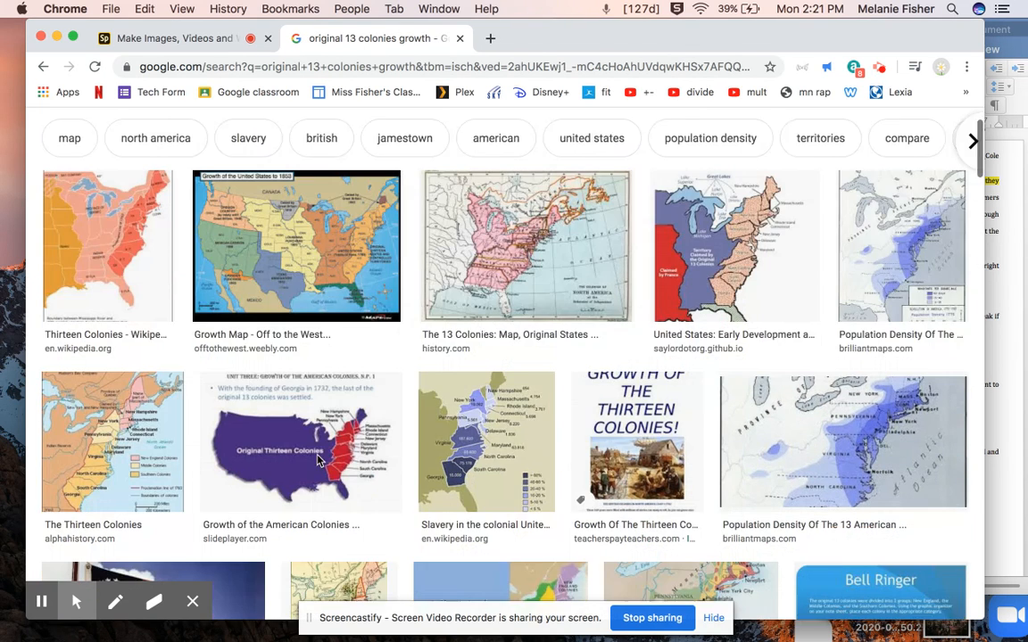
scroll(318, 461, "down", 6)
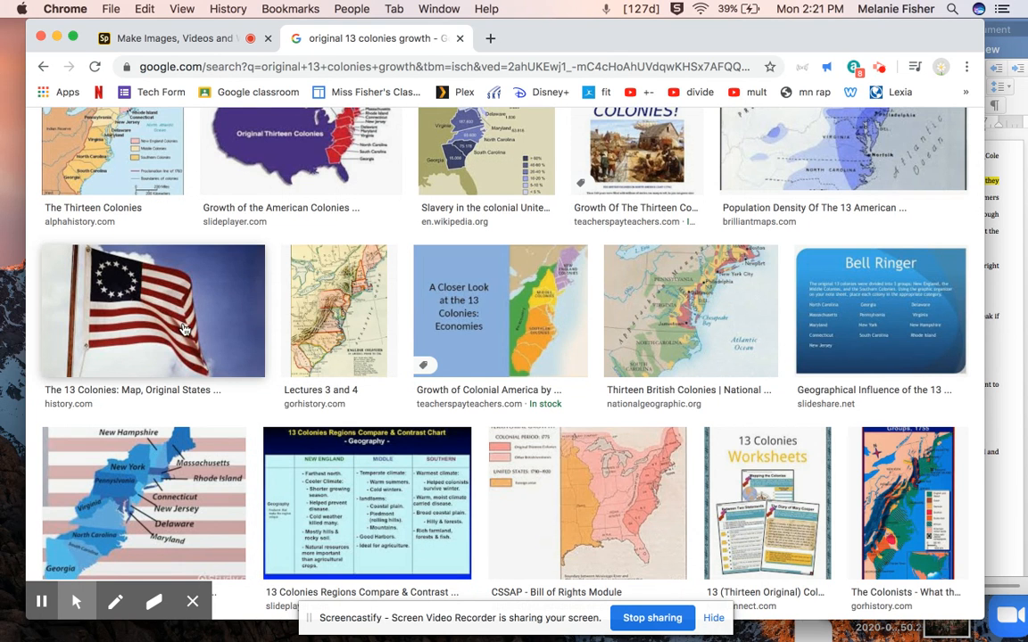
scroll(179, 321, "down", 5)
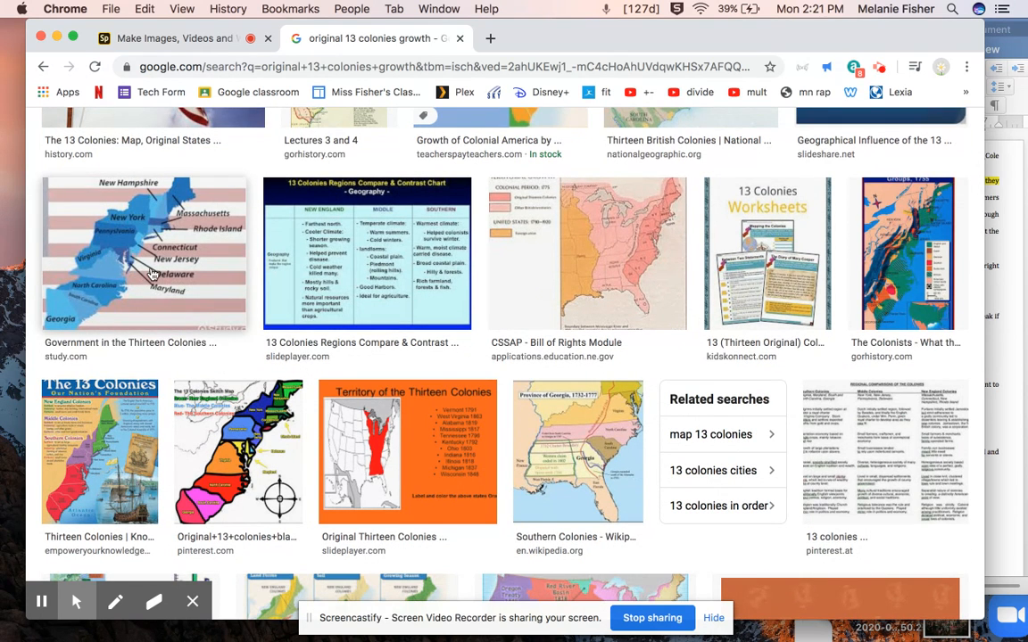
scroll(366, 406, "down", 5)
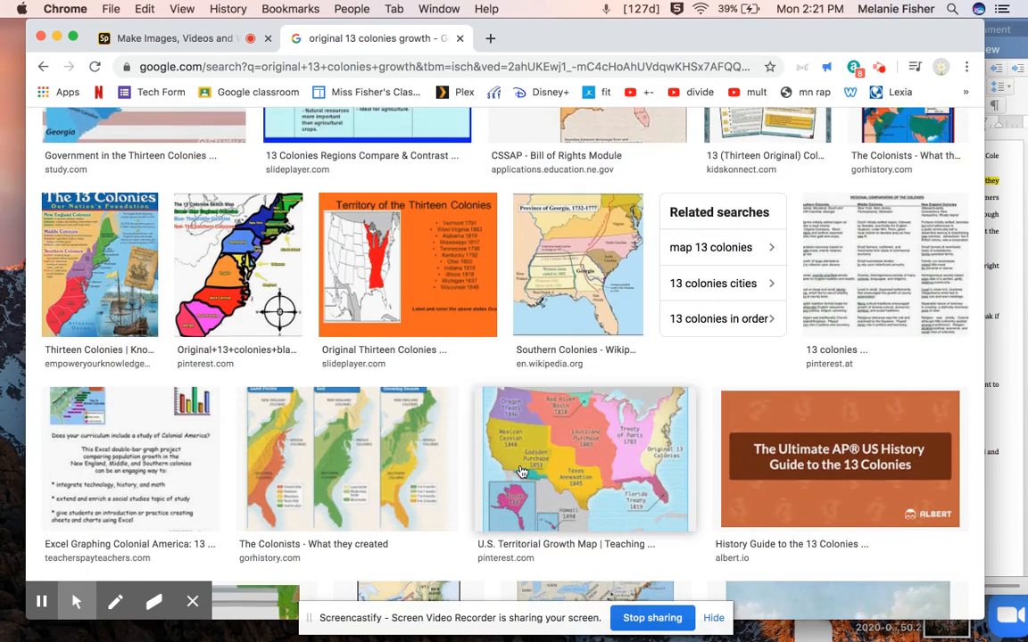
scroll(522, 471, "up", 20)
scroll(522, 471, "down", 2)
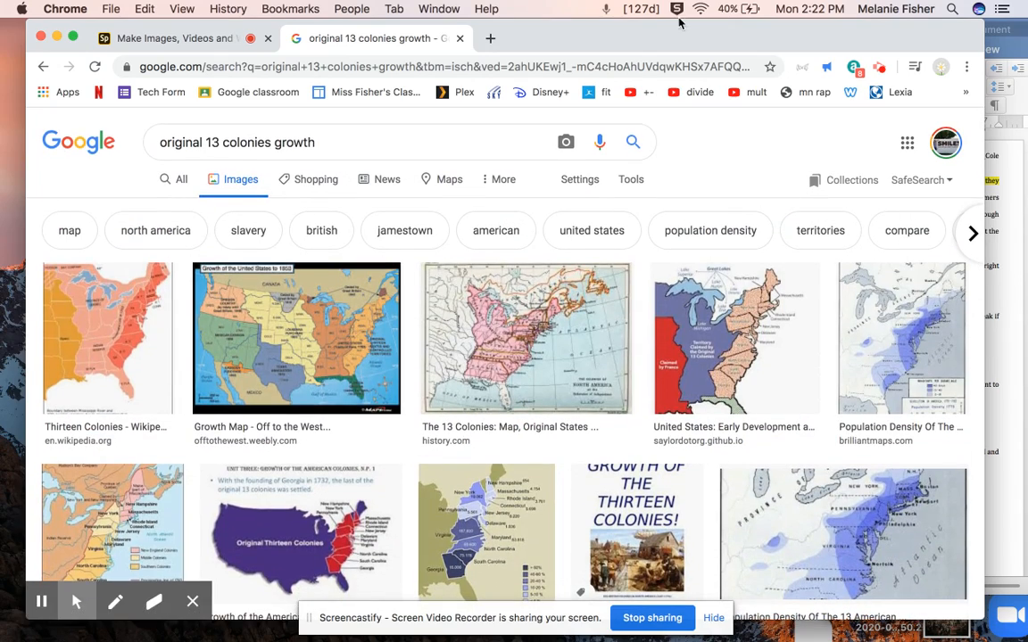
Check the essay behind the browser and search Google Images for "Framers of constitution"
mouse_move(649, 25)
left_mouse_down()
mouse_move(327, 19)
mouse_move(640, 24)
left_mouse_up()
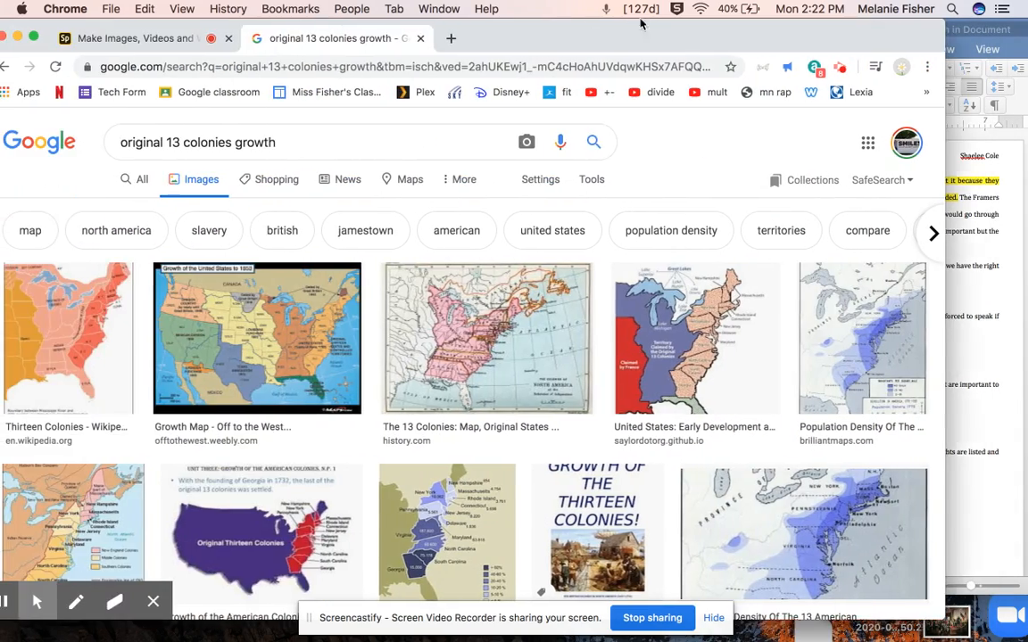
left_click(107, 143)
key("super+a")
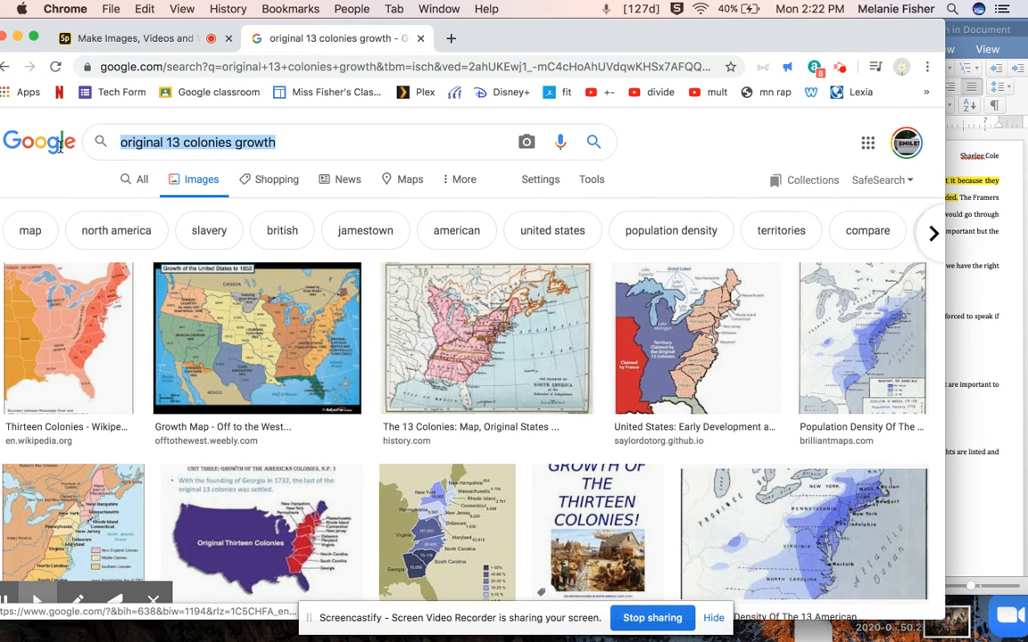
type("Fa")
key("BackSpace")
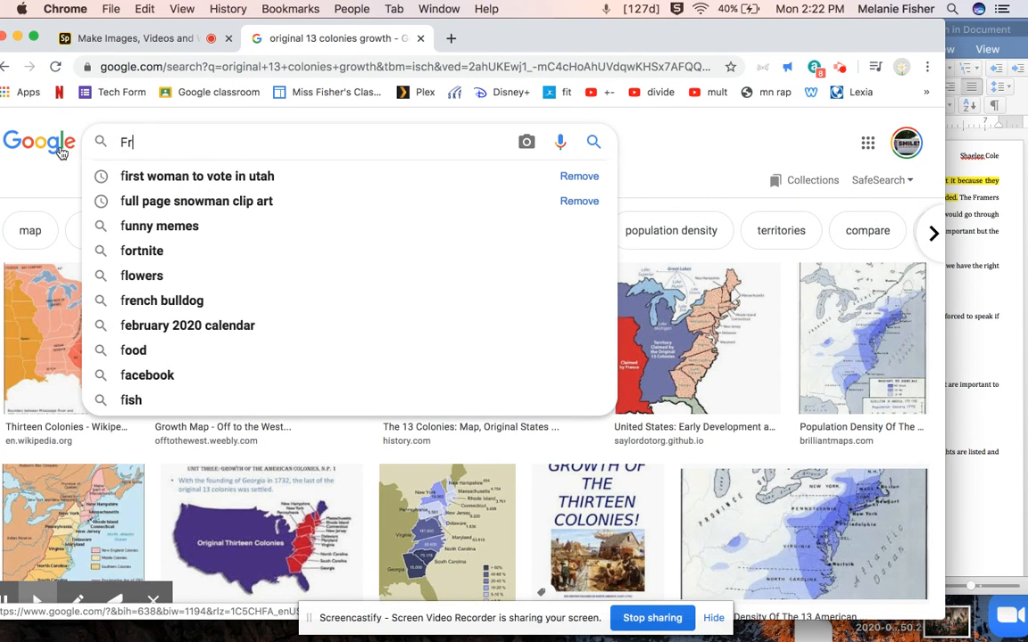
type("ramers of constitution")
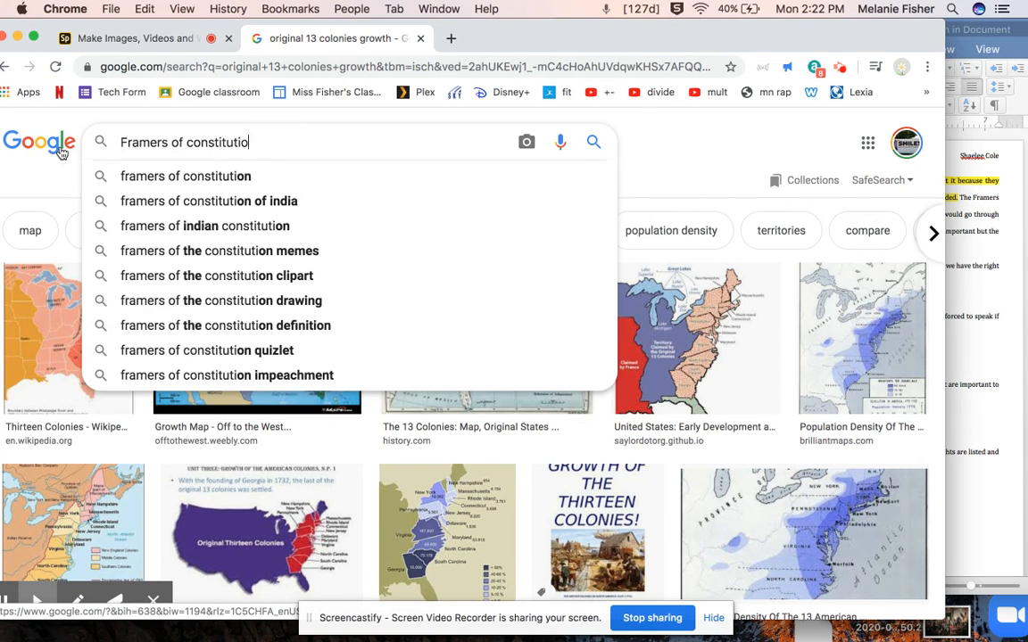
key("Return")
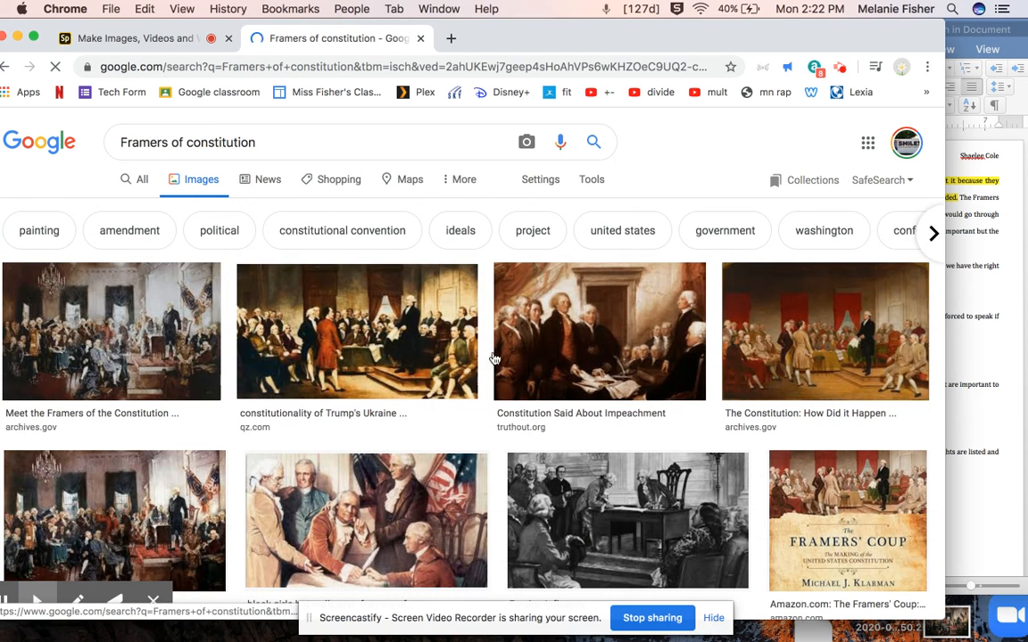
Save the painting of the framers signing beside the American flag from the image results to the desktop
scroll(406, 460, "down", 1)
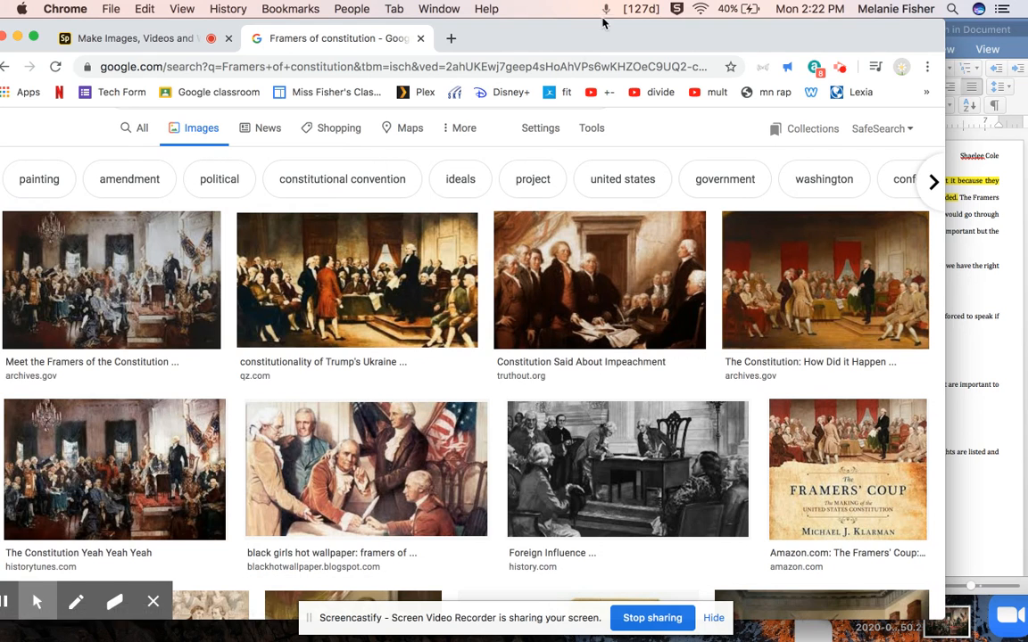
left_click_drag(589, 41, 319, 7)
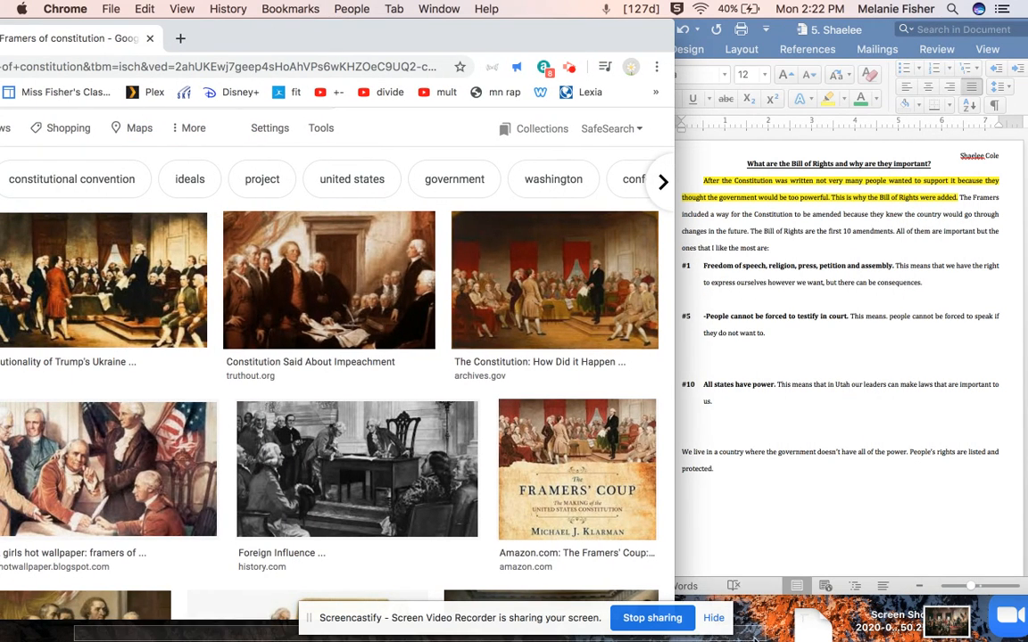
left_click_drag(754, 638, 5, 537)
left_click(108, 450)
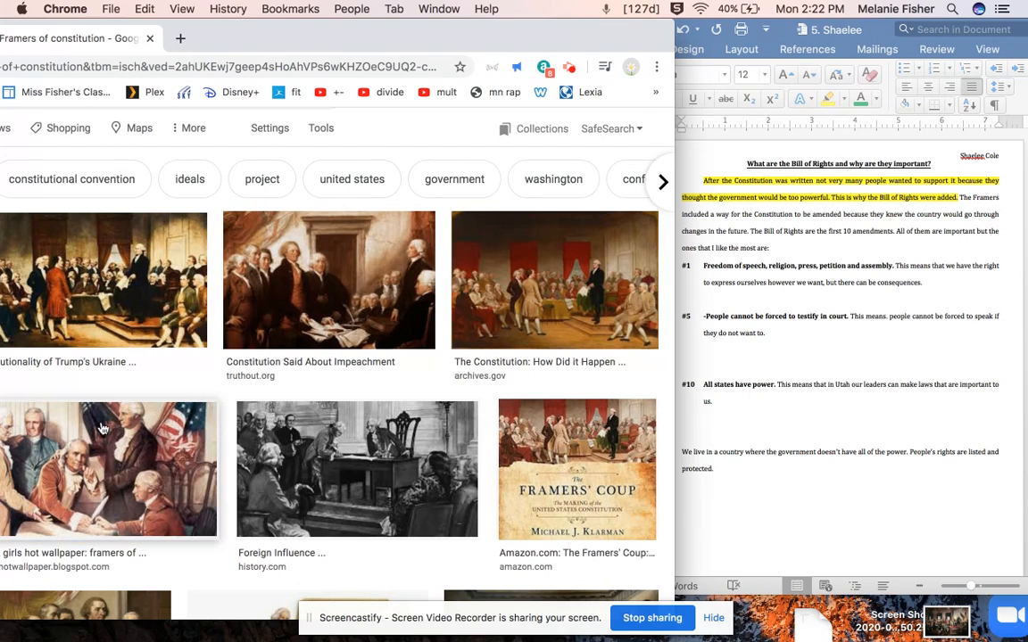
left_click_drag(102, 429, 761, 625)
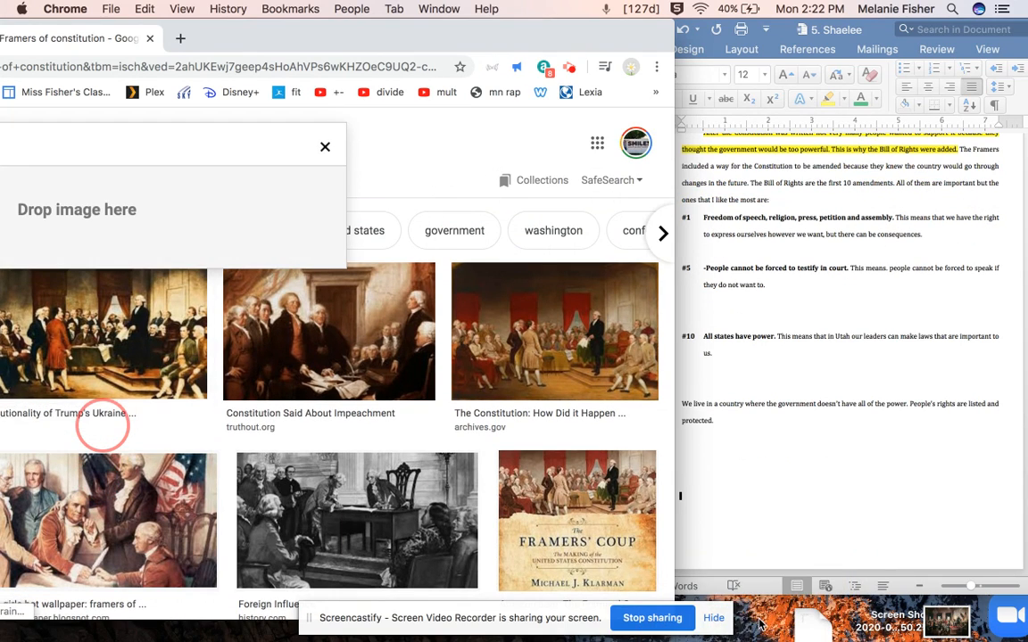
Return to the Spark video project, add a second slide and set its duration to 30 seconds
left_click_drag(373, 27, 784, 27)
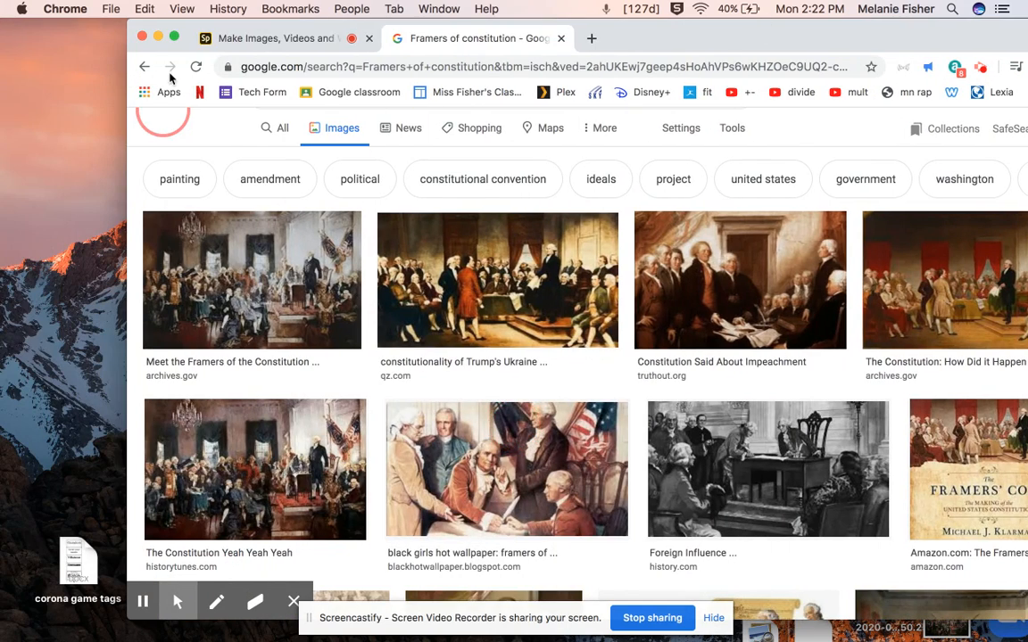
left_click(239, 40)
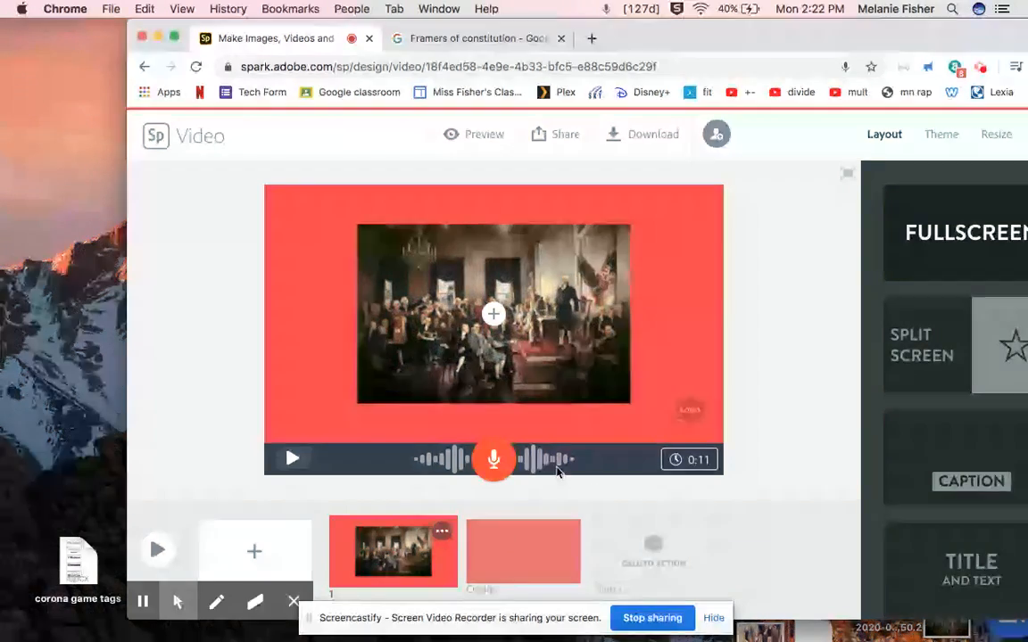
left_click(252, 550)
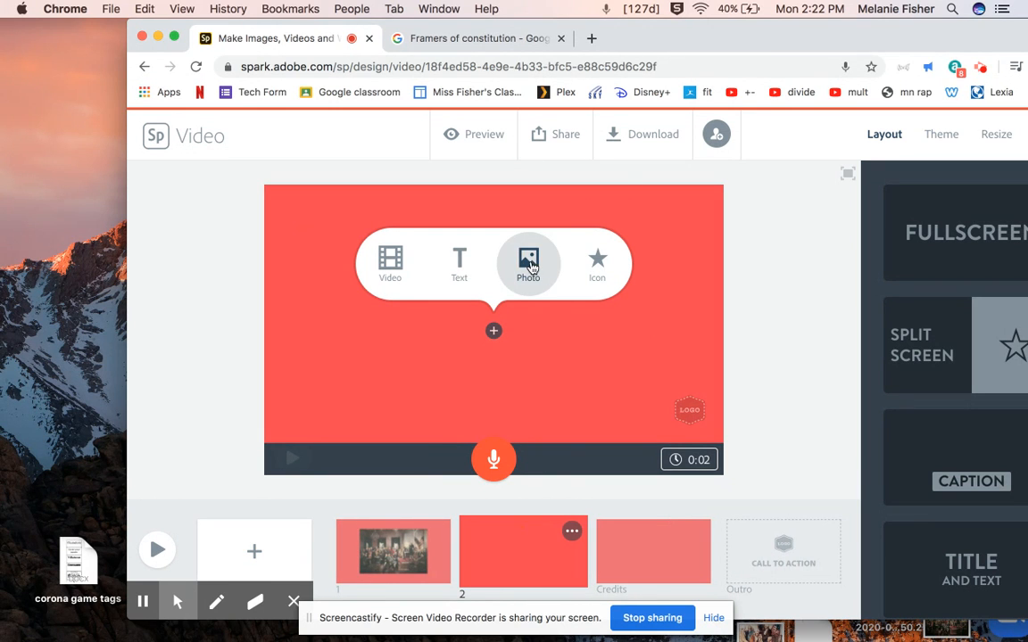
left_click(689, 460)
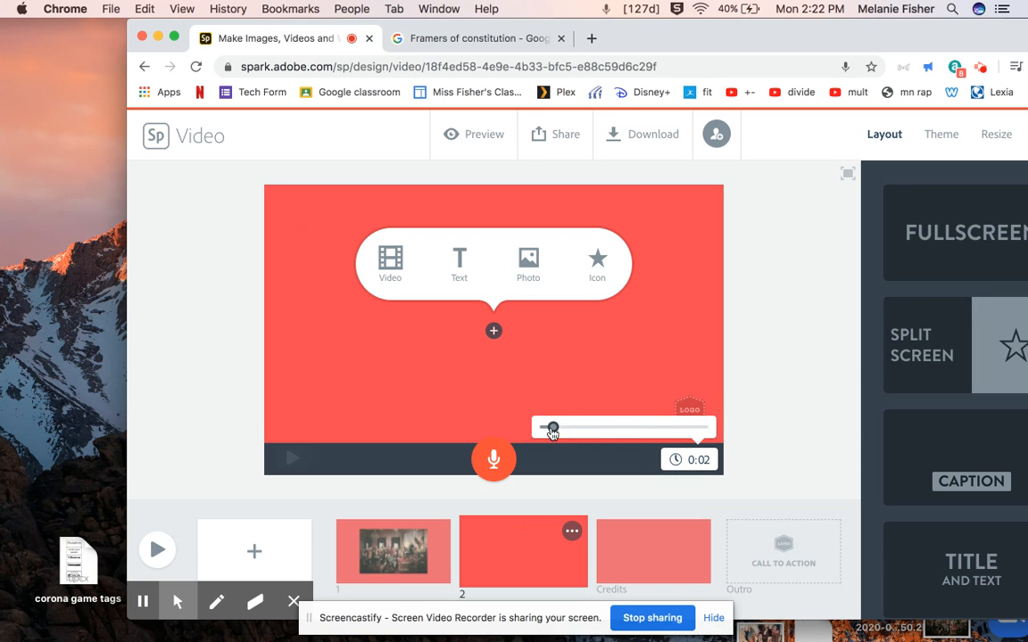
left_click_drag(553, 428, 781, 439)
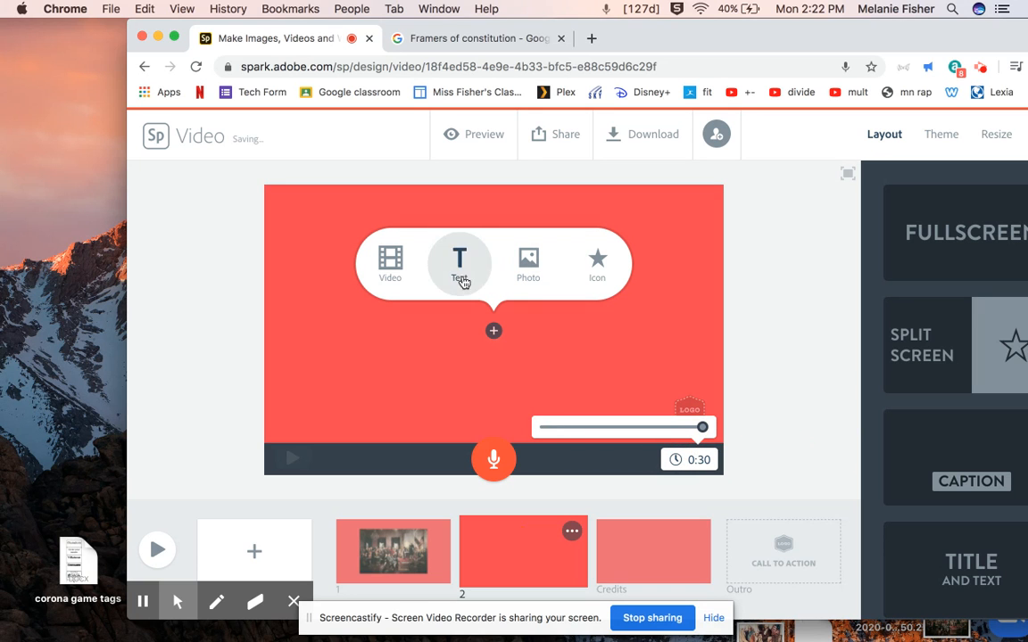
Upload the photo download-2.jpg from the Desktop onto slide 2
left_click(528, 263)
left_click_drag(872, 34, 748, 34)
left_click(864, 248)
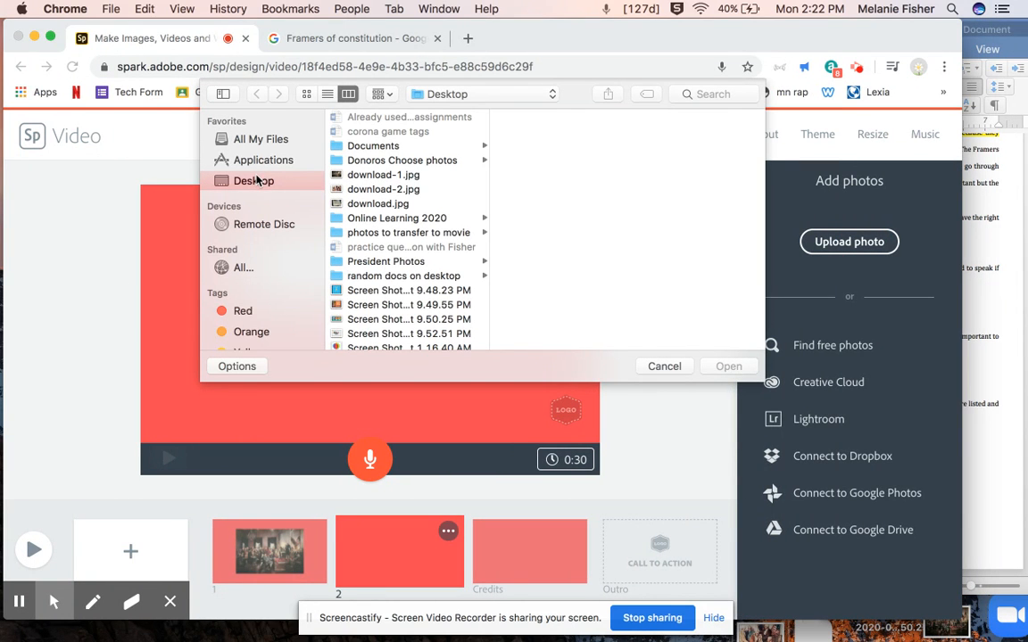
left_click(384, 175)
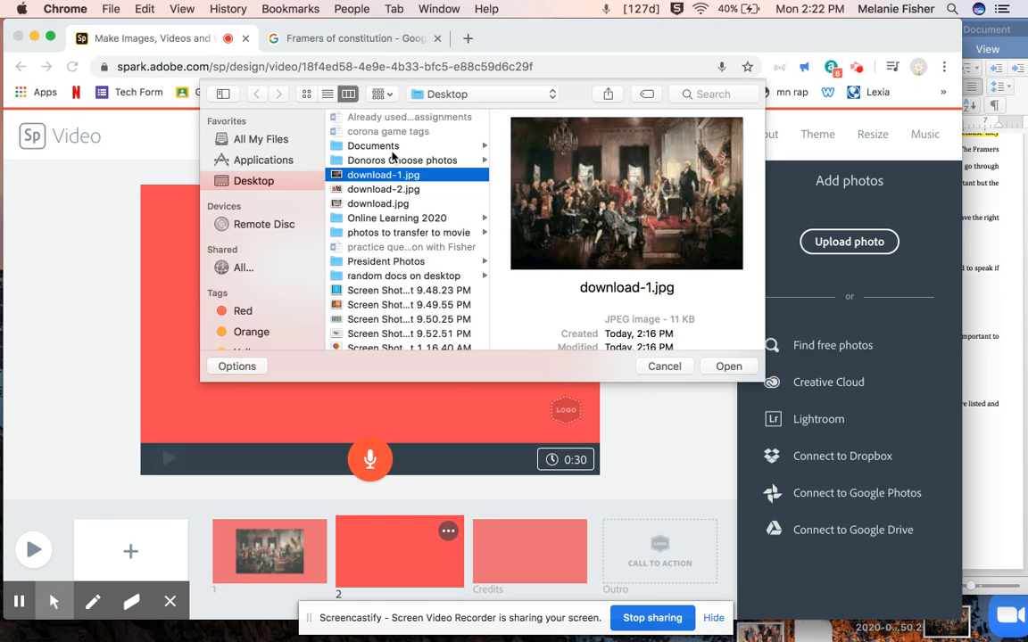
key("Down")
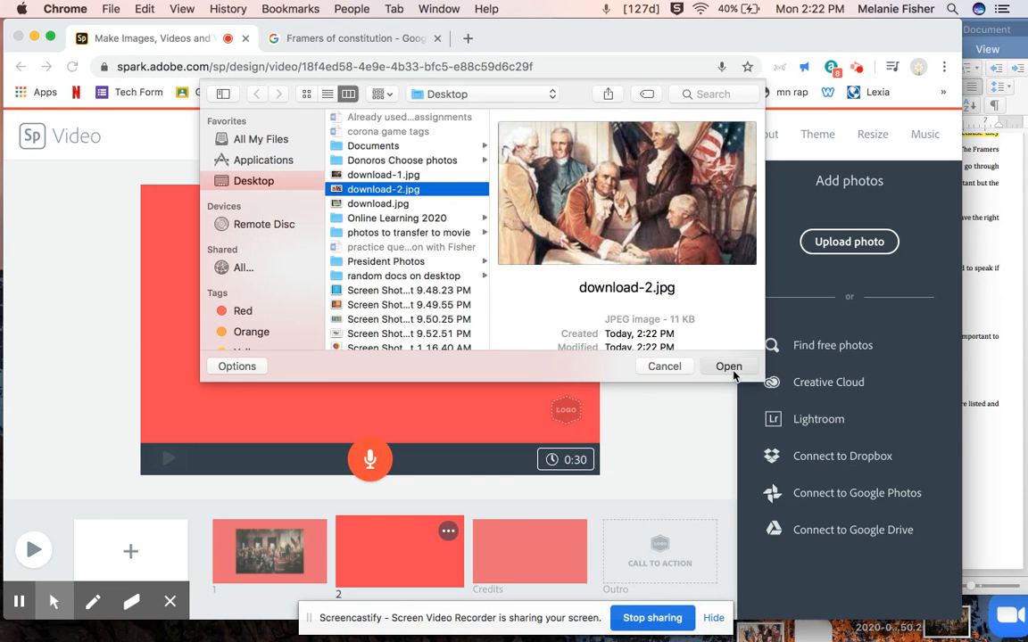
left_click(730, 366)
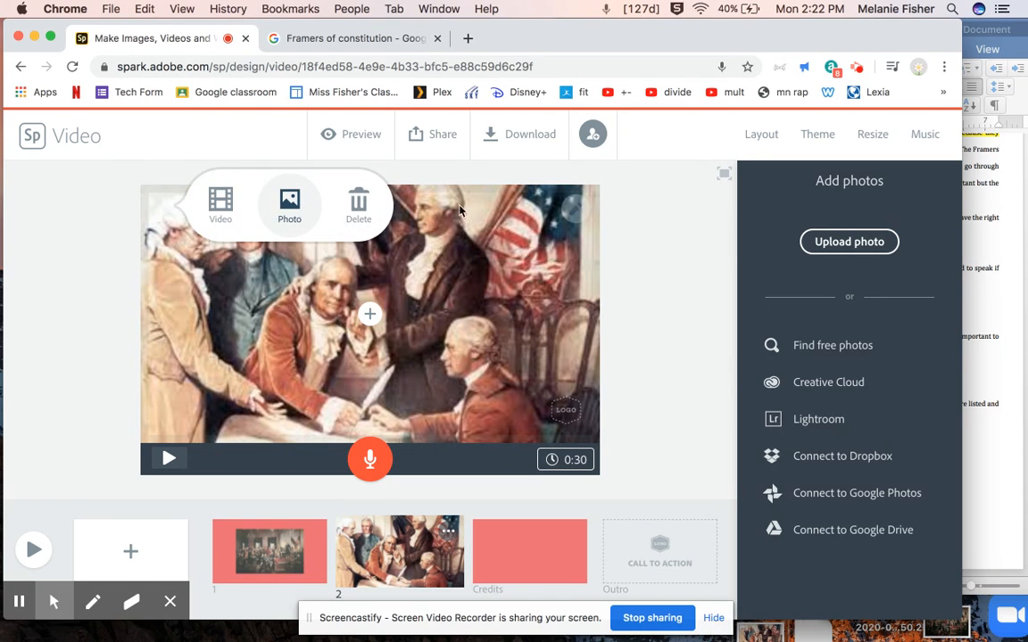
Zoom out the photo on slide 2 so the whole picture sits inside a red border
left_click(577, 212)
left_click(576, 263)
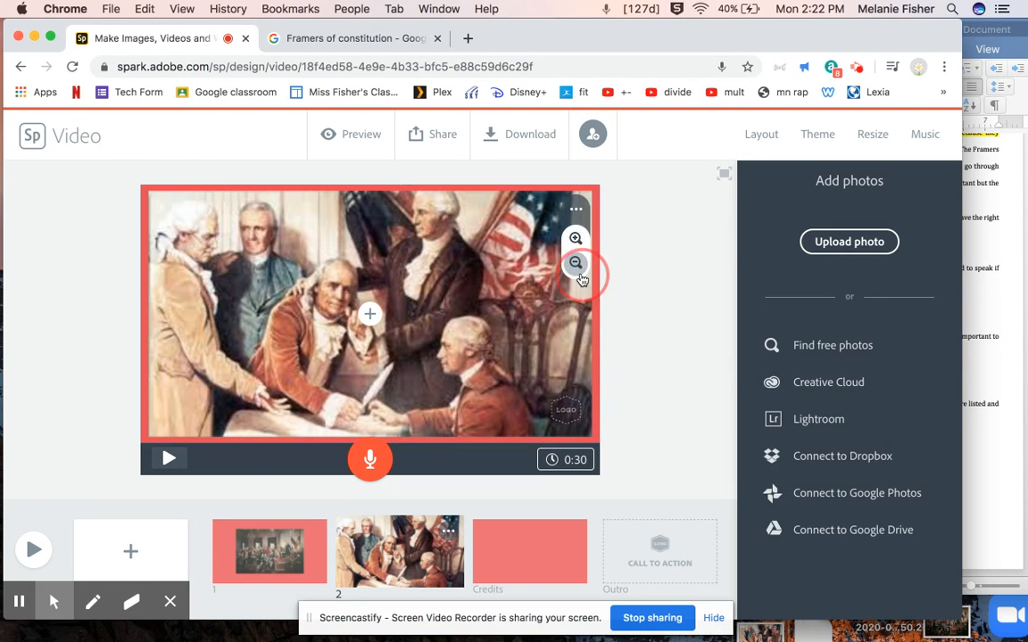
left_click(576, 263)
left_click(577, 272)
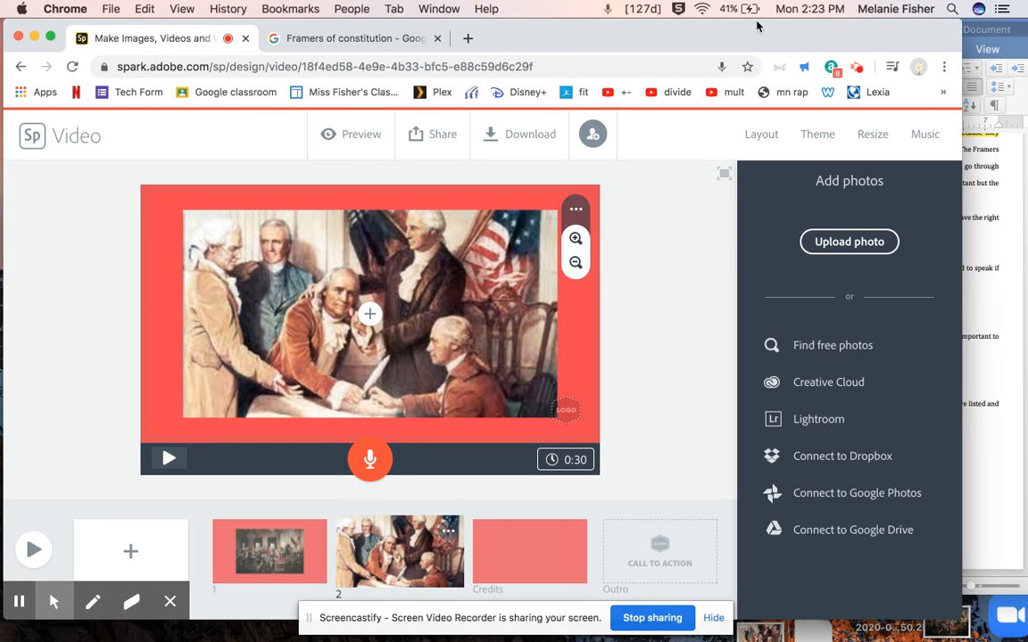
Bring the essay into view beside the video editor and record about 9 seconds of voice narration for slide 2
left_click_drag(718, 34, 423, 34)
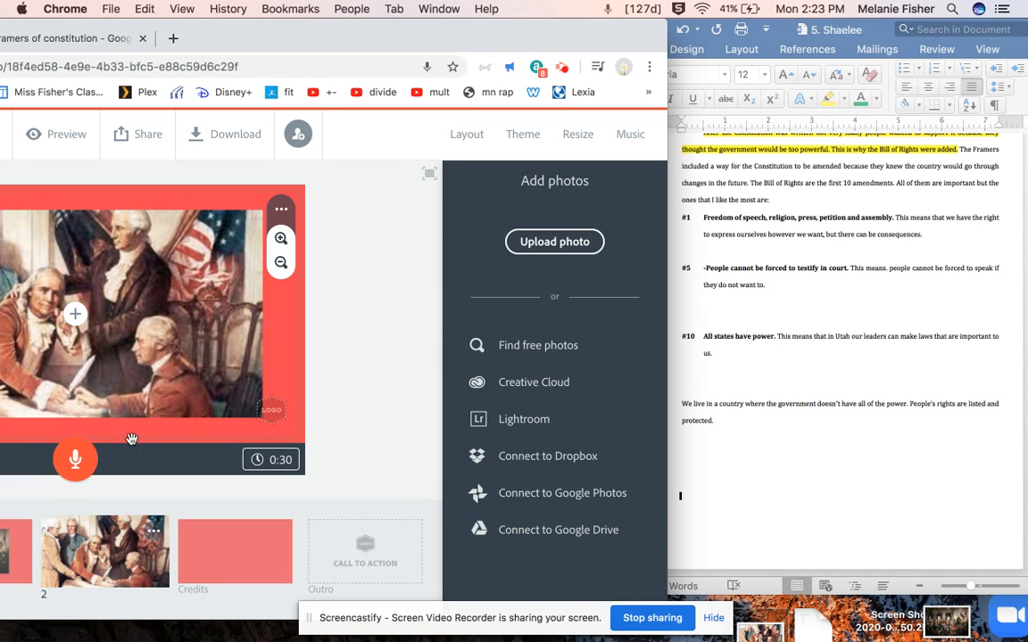
left_click(68, 467)
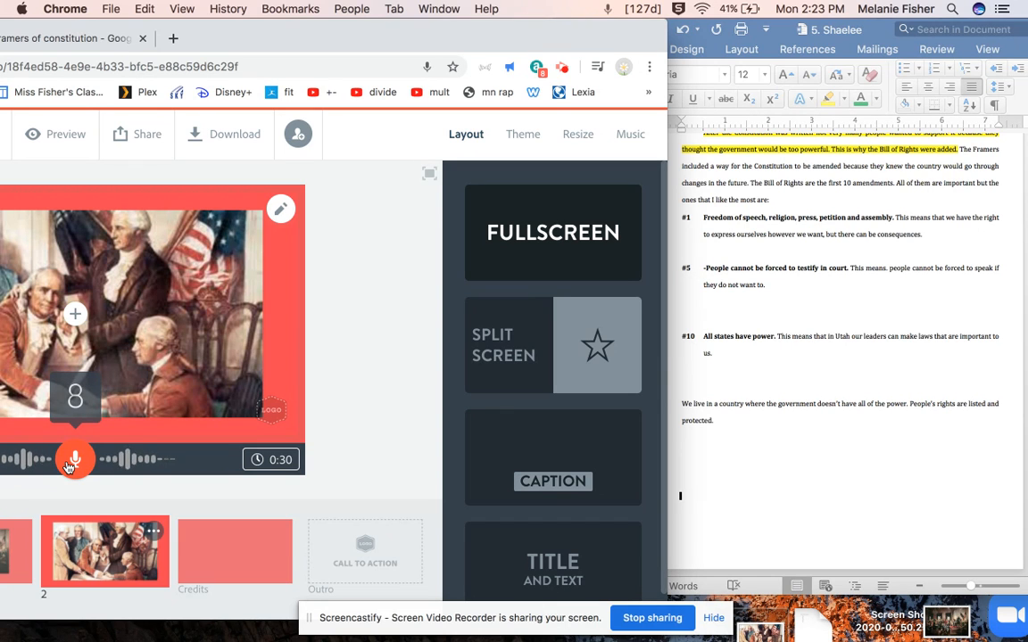
left_click(73, 461)
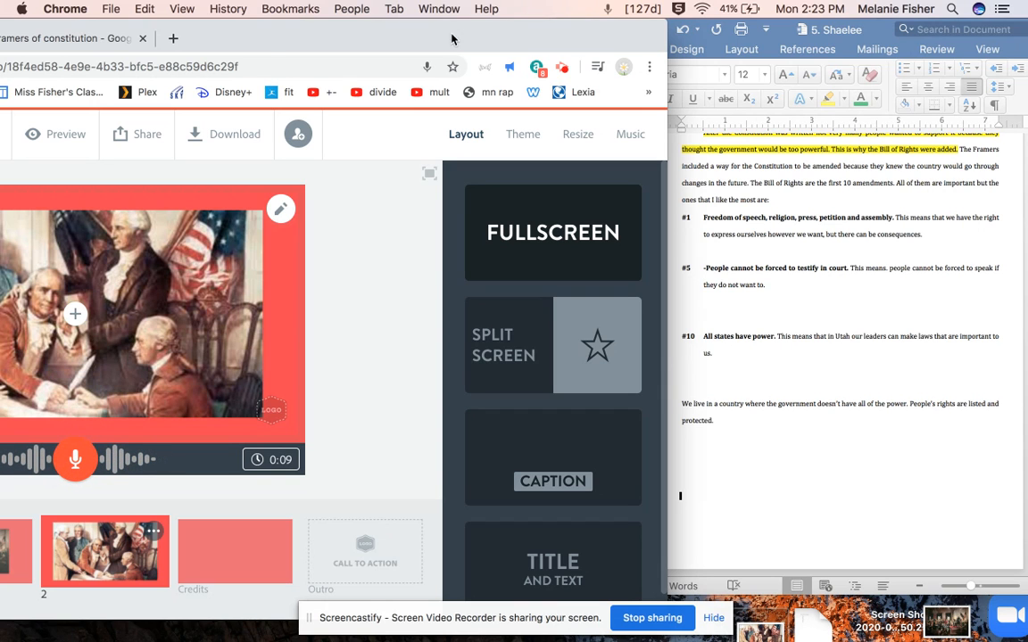
In the Word essay, highlight the sentence about the Framers including a way to amend the Constitution in green
left_click(757, 194)
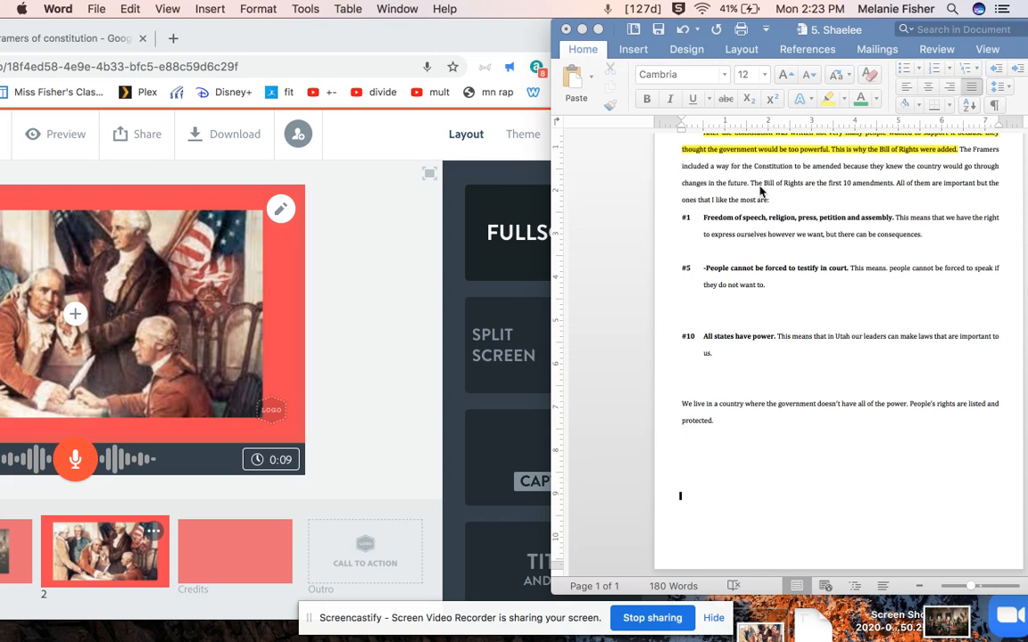
left_click(749, 184)
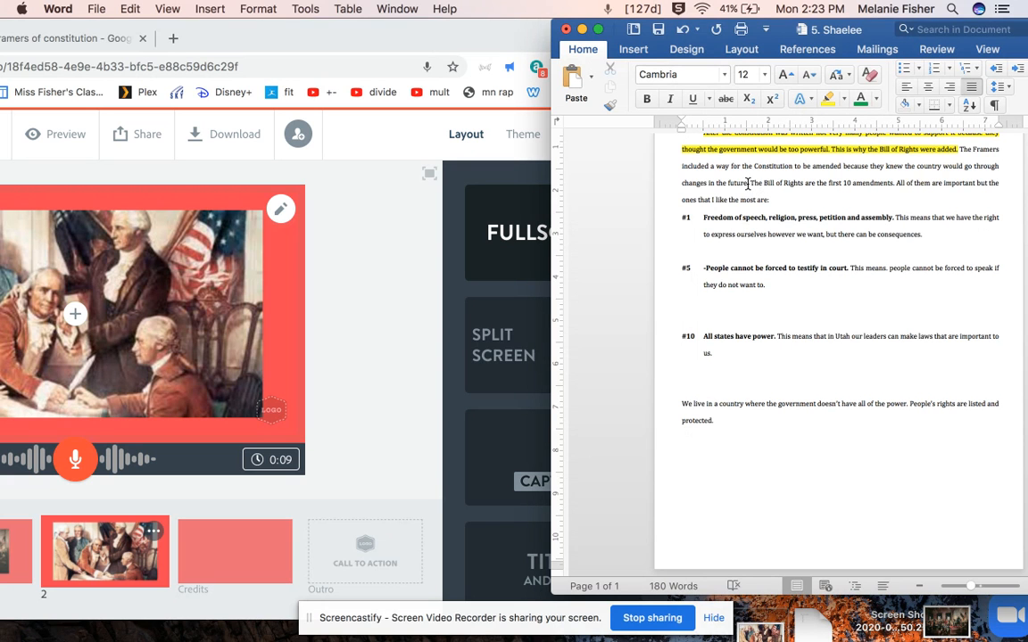
left_click_drag(750, 183, 954, 202)
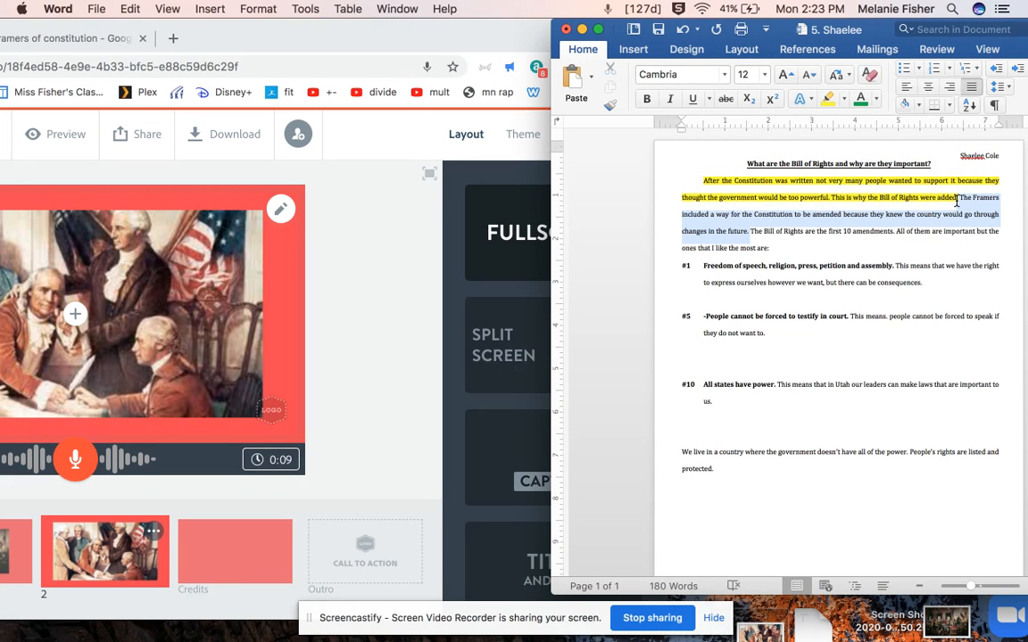
left_click(844, 99)
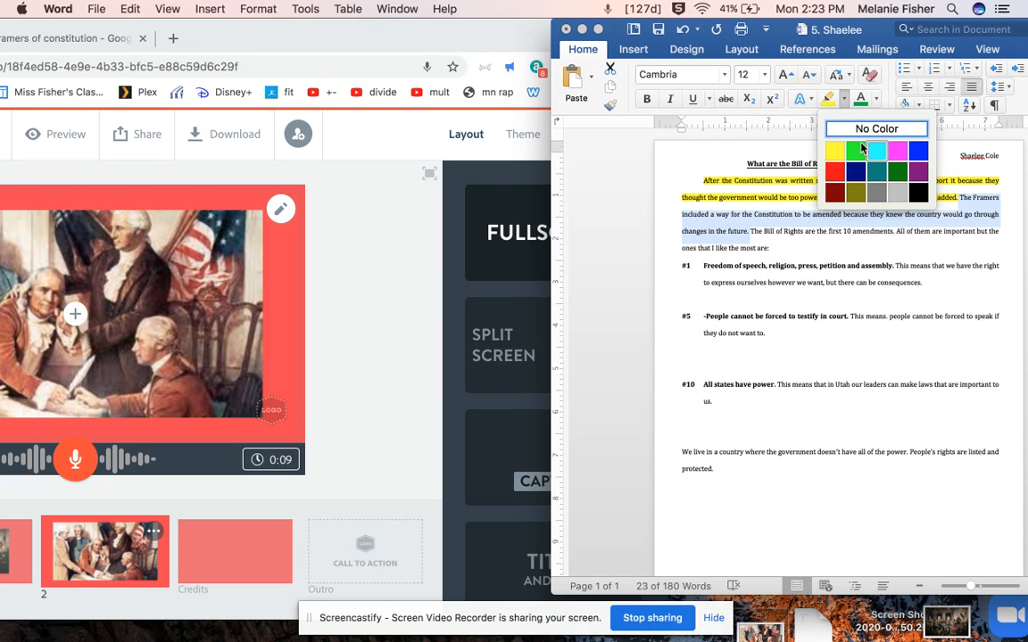
left_click(860, 150)
left_click(907, 307)
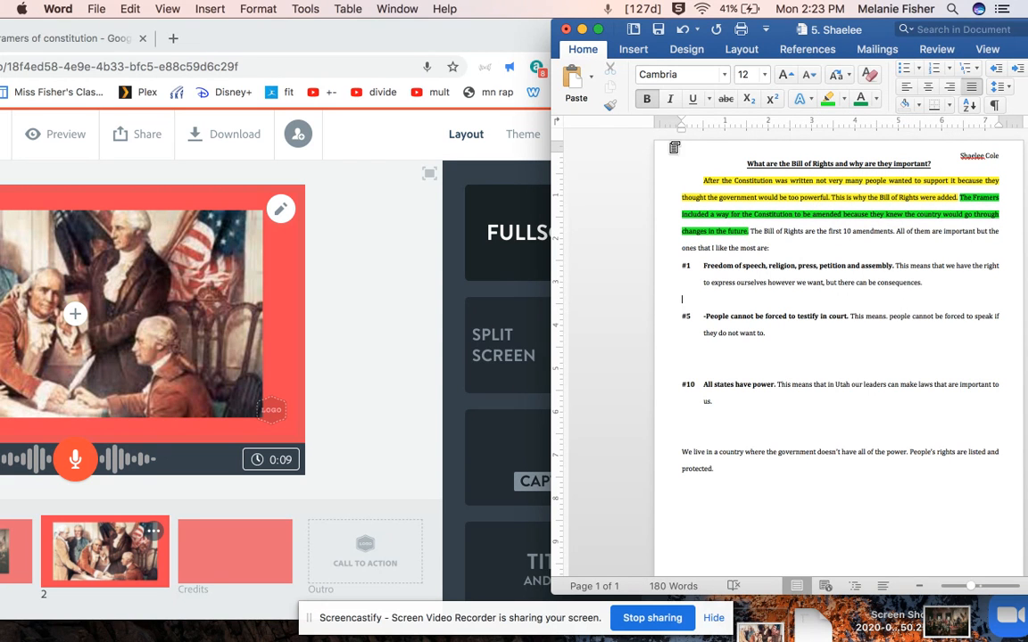
Bring the Spark video editor back into full view, play back slide 2's narration, and look through slides 1 and 2
left_click(393, 36)
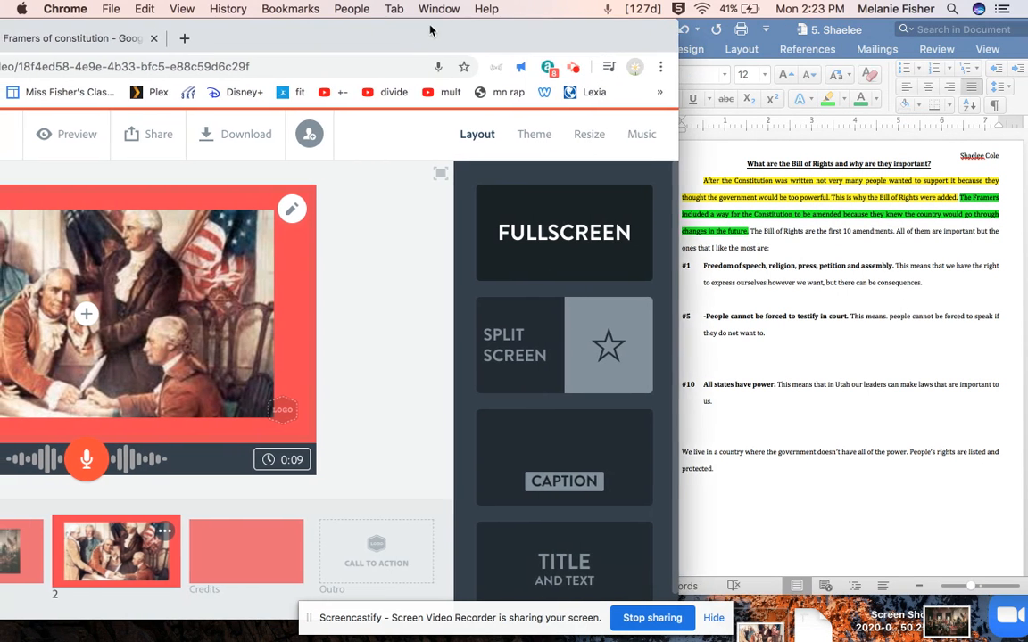
left_click_drag(429, 31, 724, 6)
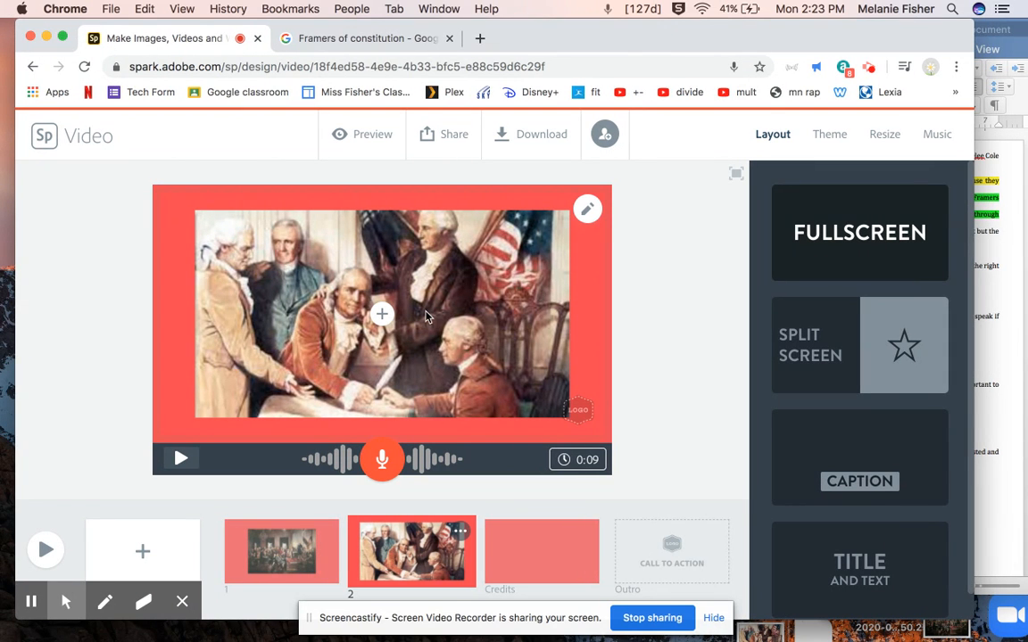
left_click(180, 458)
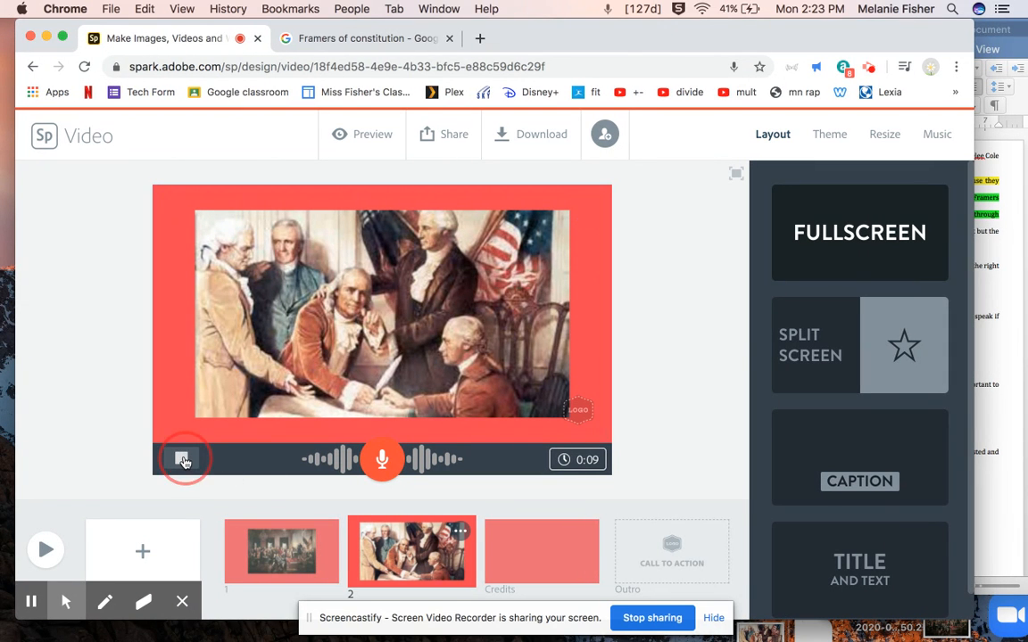
key("XF86AudioRaiseVolume")
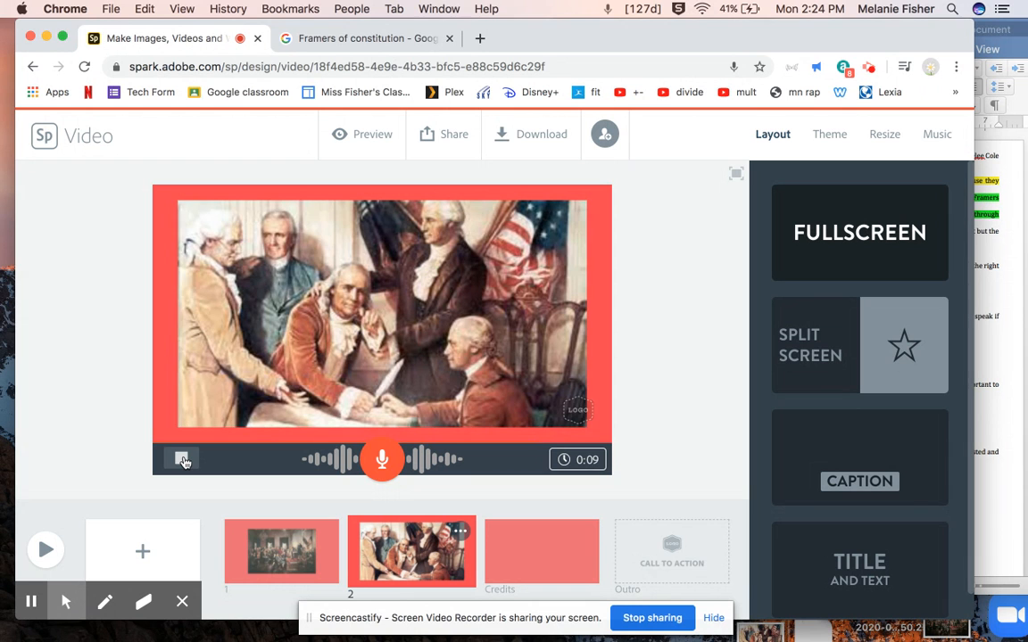
left_click(183, 461)
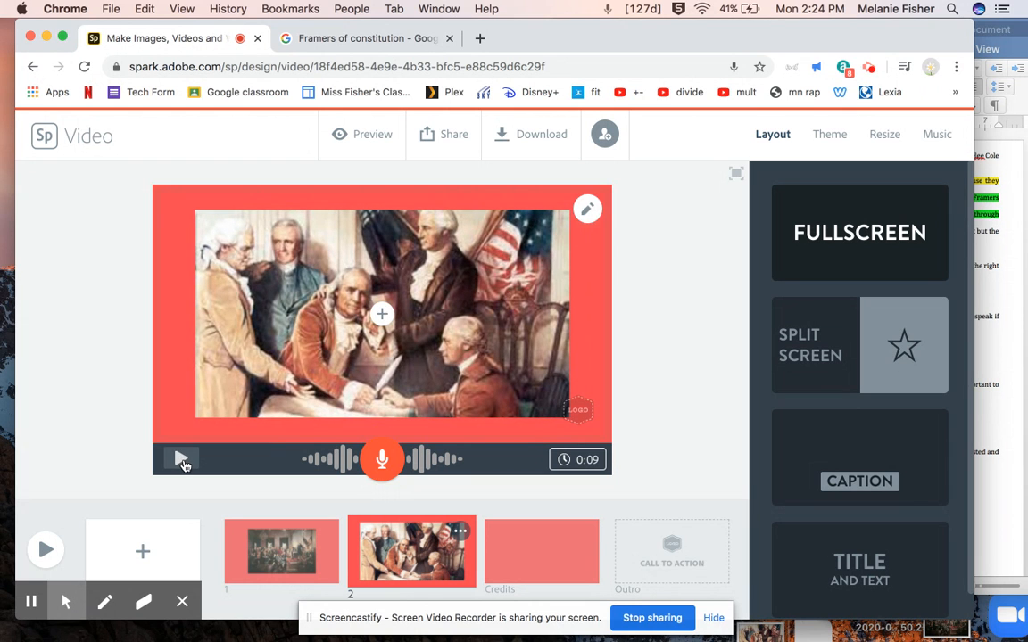
left_click(286, 542)
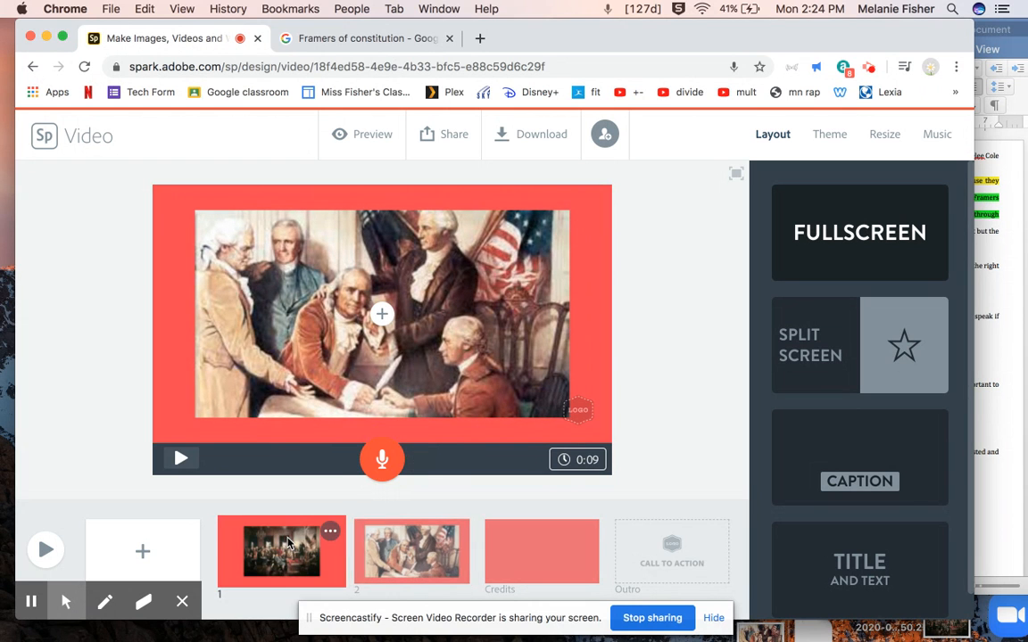
left_click(395, 549)
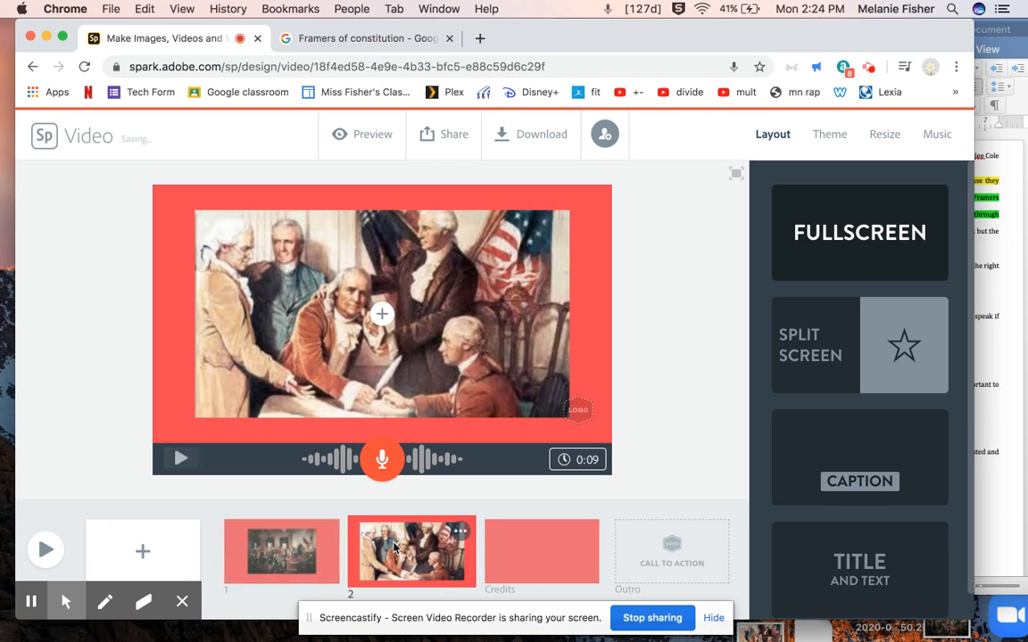
Move the video editor aside and bring the Word essay back into view beside it
left_click_drag(739, 22, 384, 7)
left_click(743, 287)
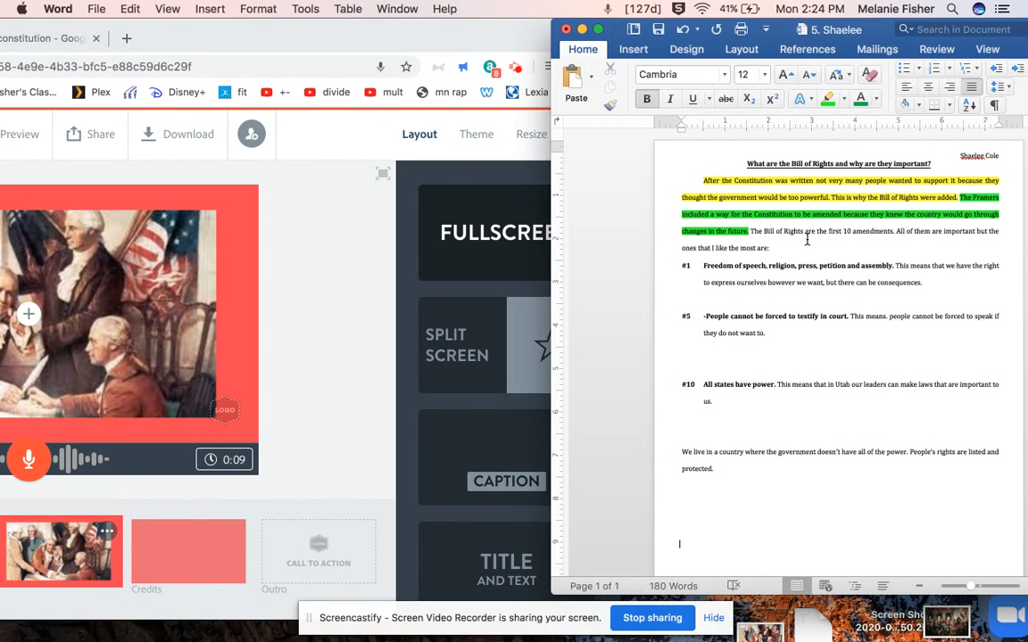